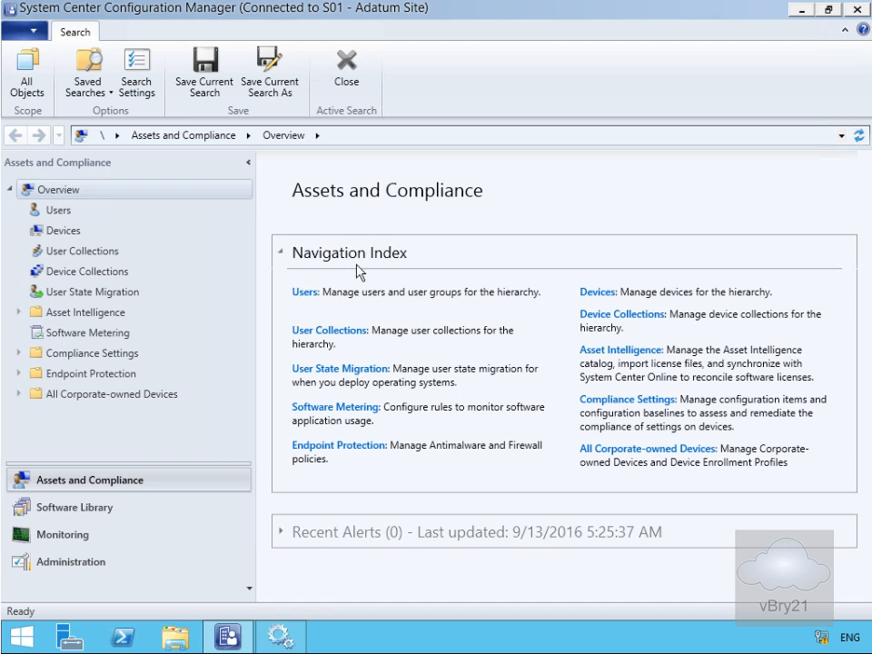
Start adding site system roles to the LON-CFG.Adatum.com server in the site configuration
left_click(204, 77)
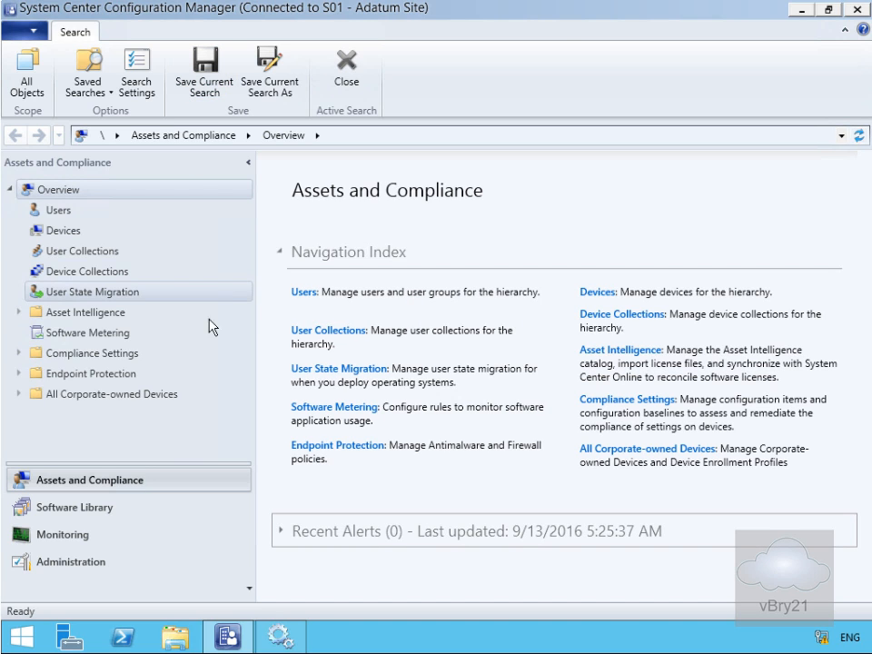
left_click(95, 564)
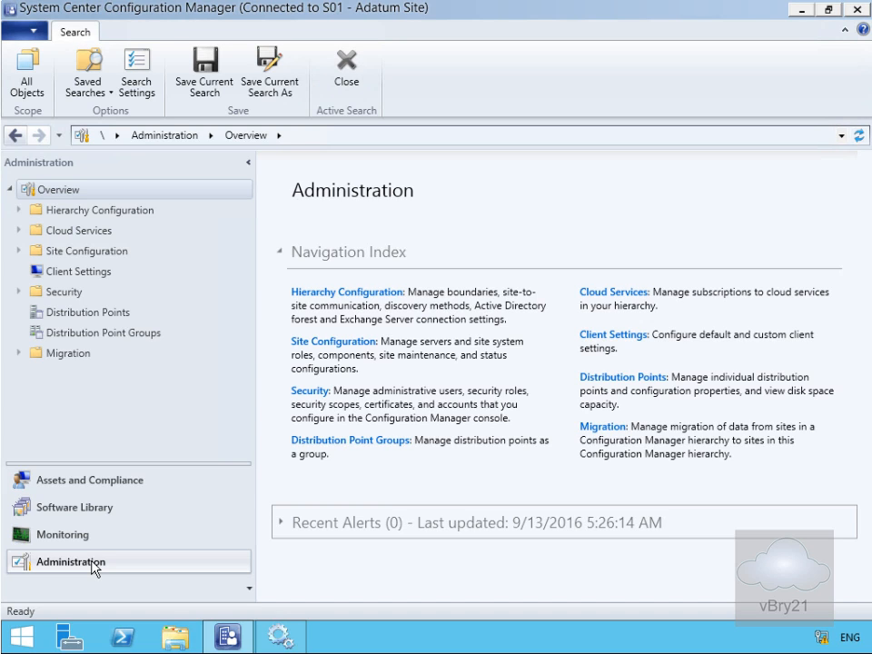
left_click(20, 252)
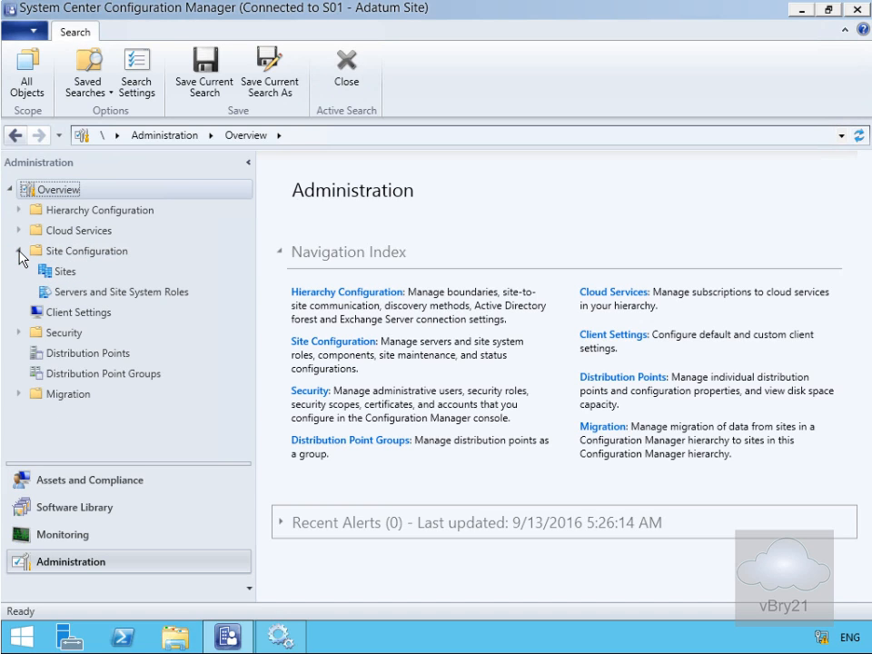
left_click(90, 295)
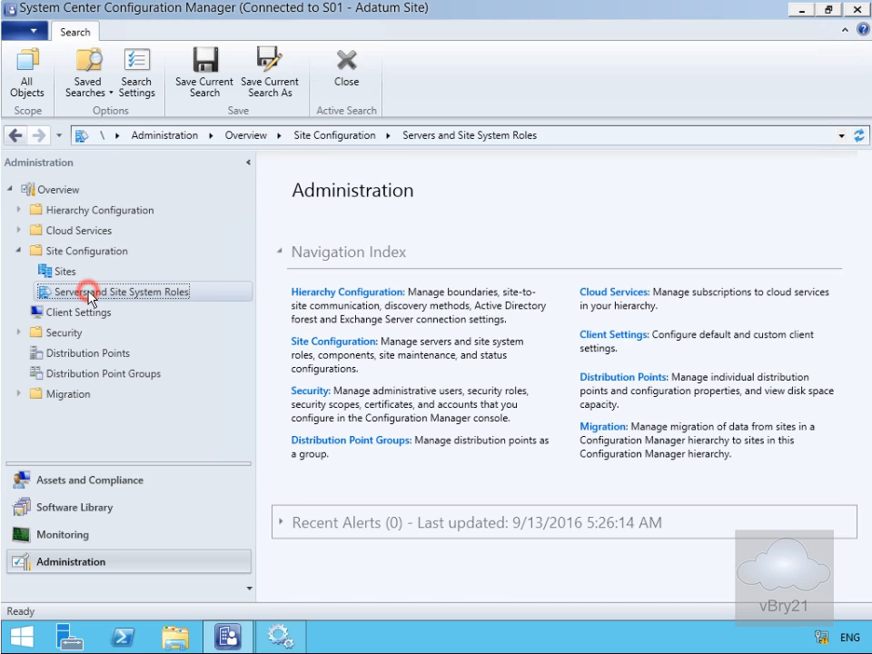
left_click(327, 231)
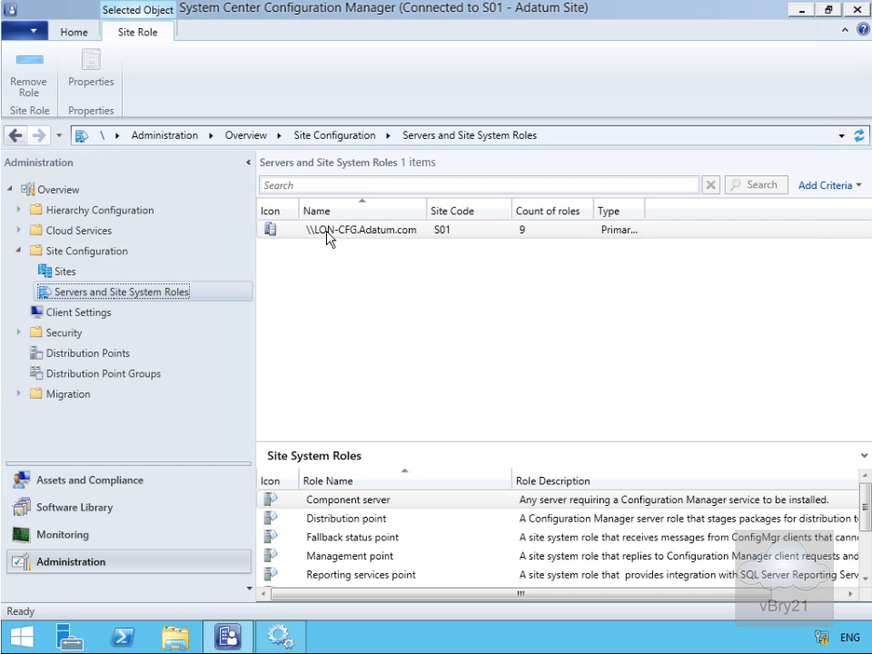
left_click(327, 232)
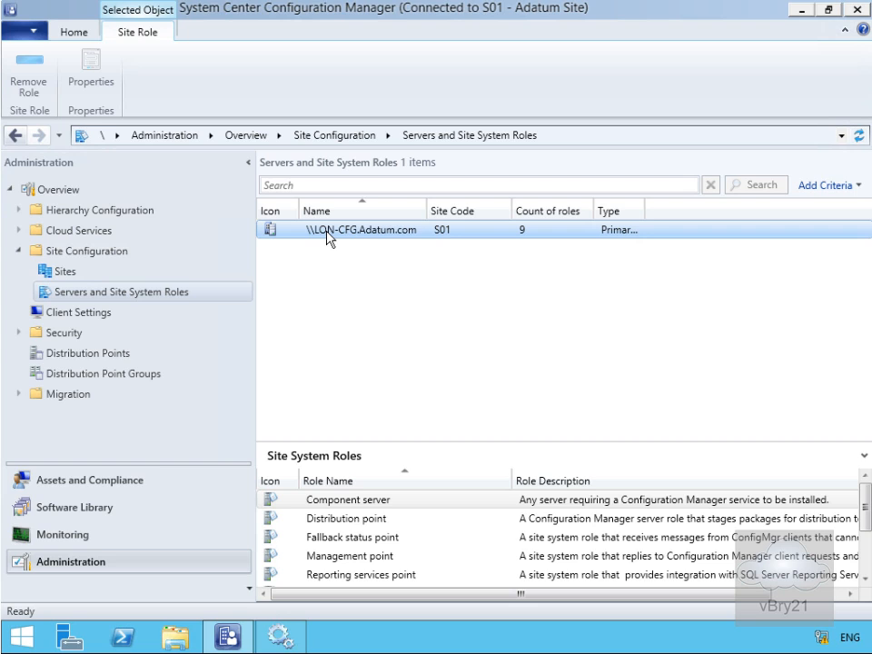
right_click(327, 234)
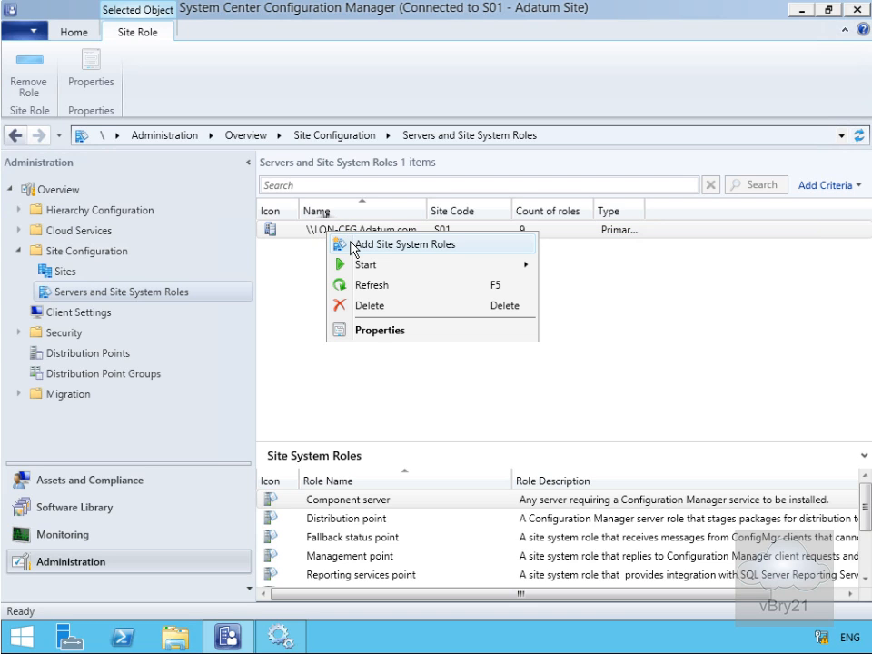
left_click(352, 245)
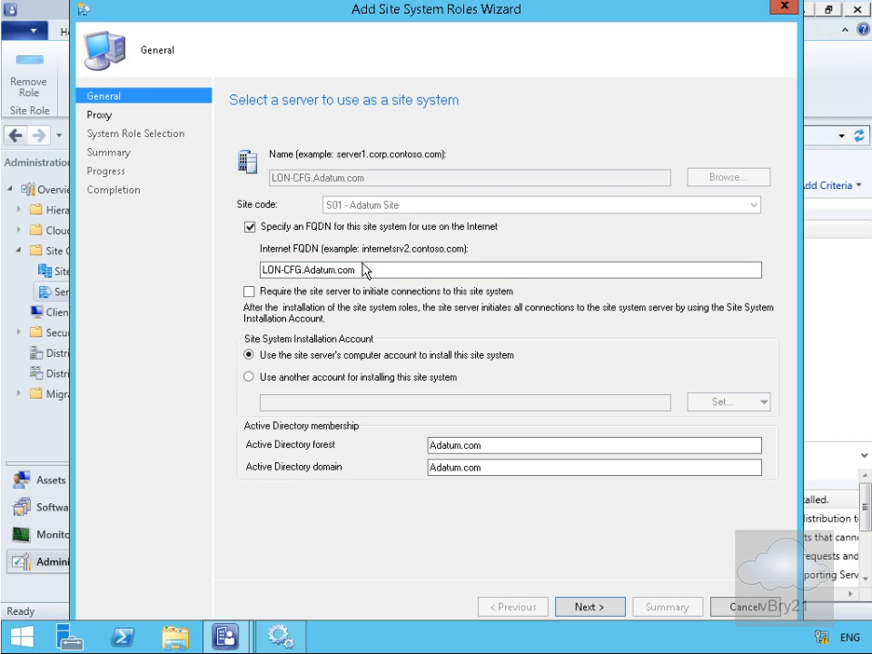
Choose the Endpoint Protection point as the role to add to the server, without using a proxy server
left_click(572, 608)
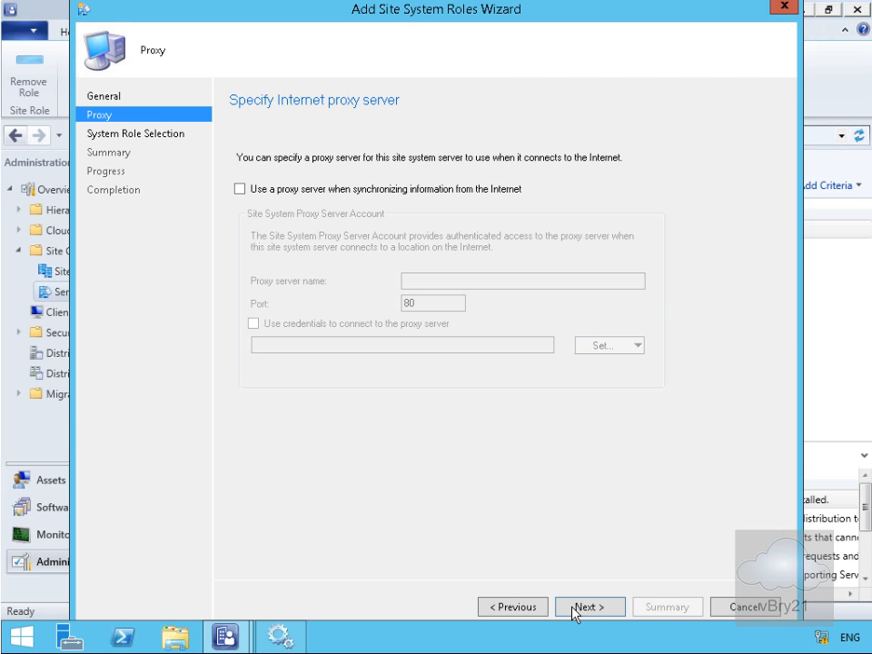
left_click(573, 609)
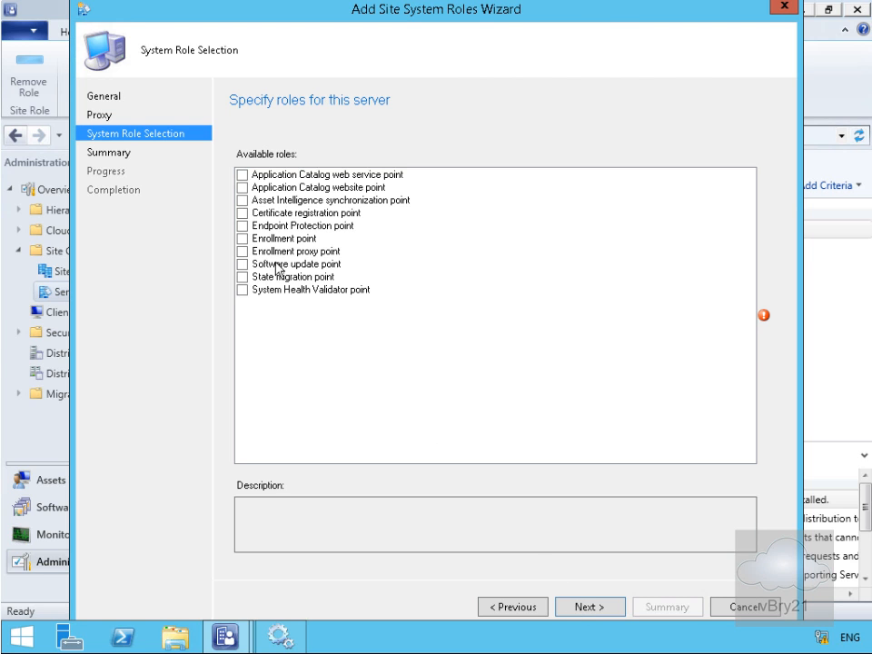
left_click(243, 227)
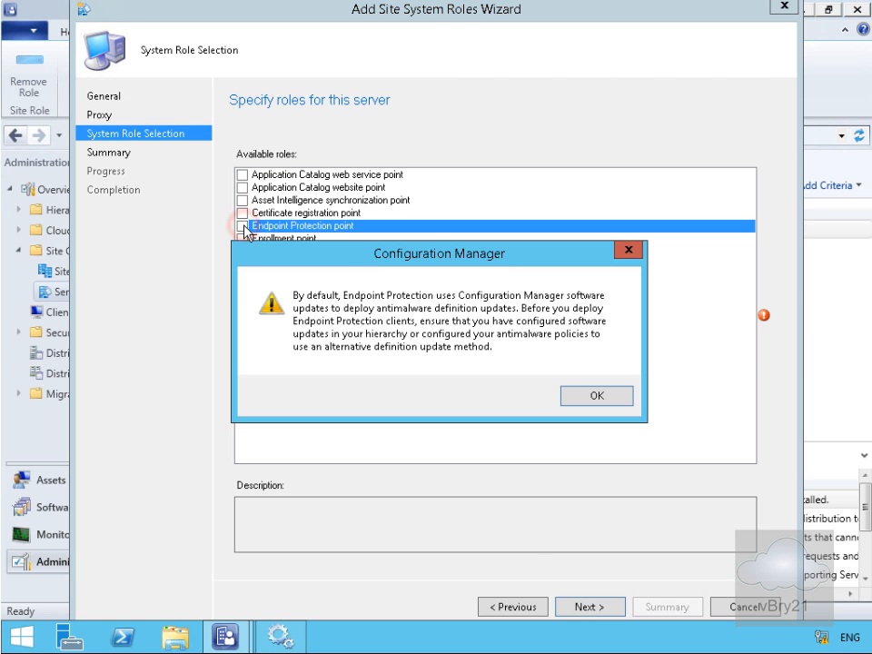
left_click(581, 406)
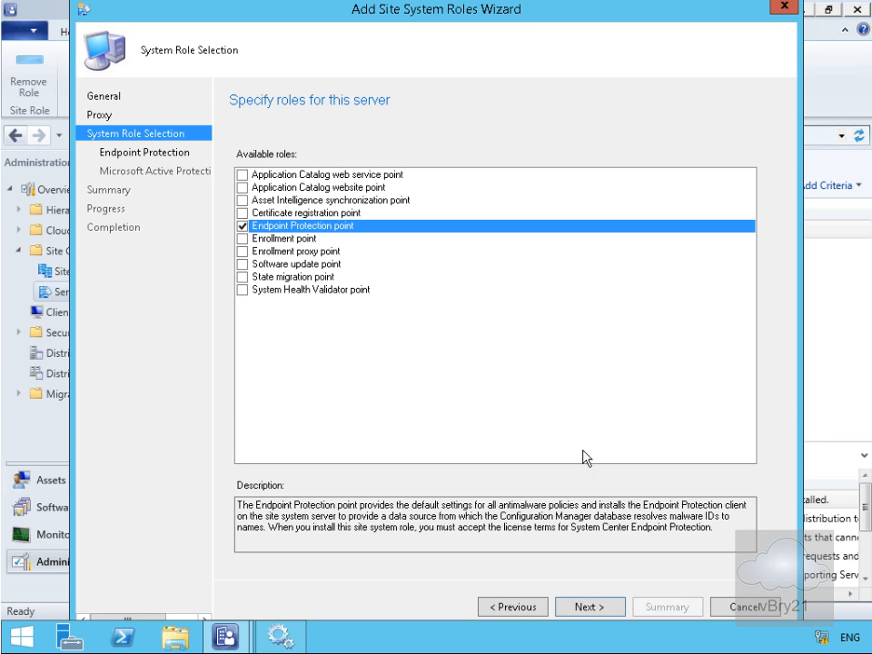
left_click(587, 608)
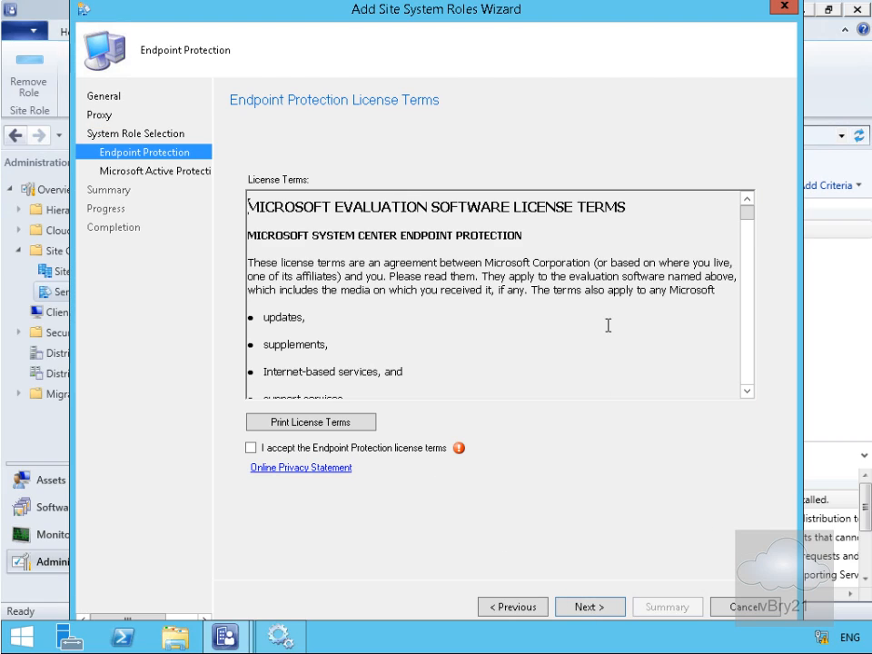
Read through to the end of the Endpoint Protection license terms and accept them
left_click_drag(752, 223, 744, 397)
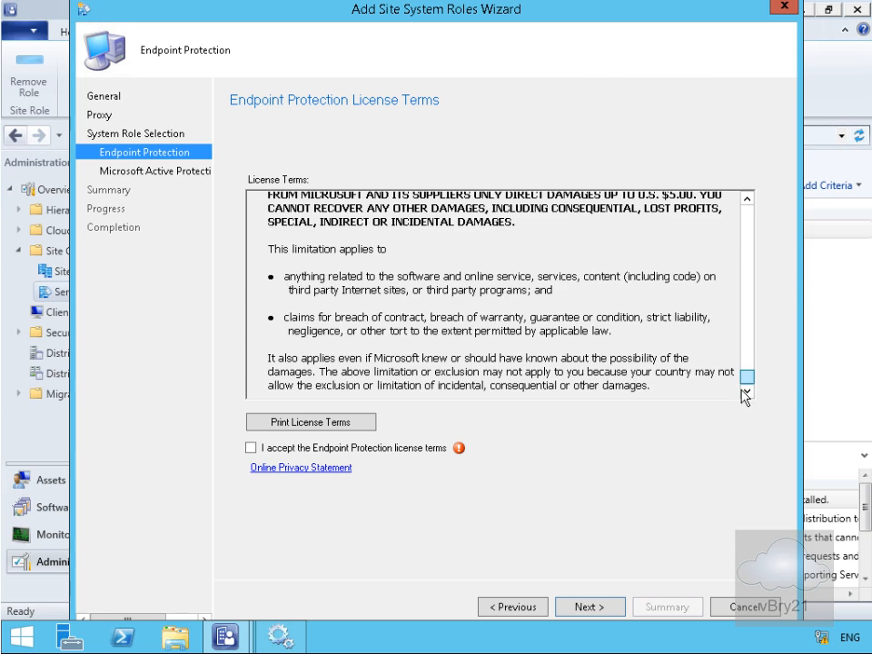
left_click(348, 447)
left_click(597, 609)
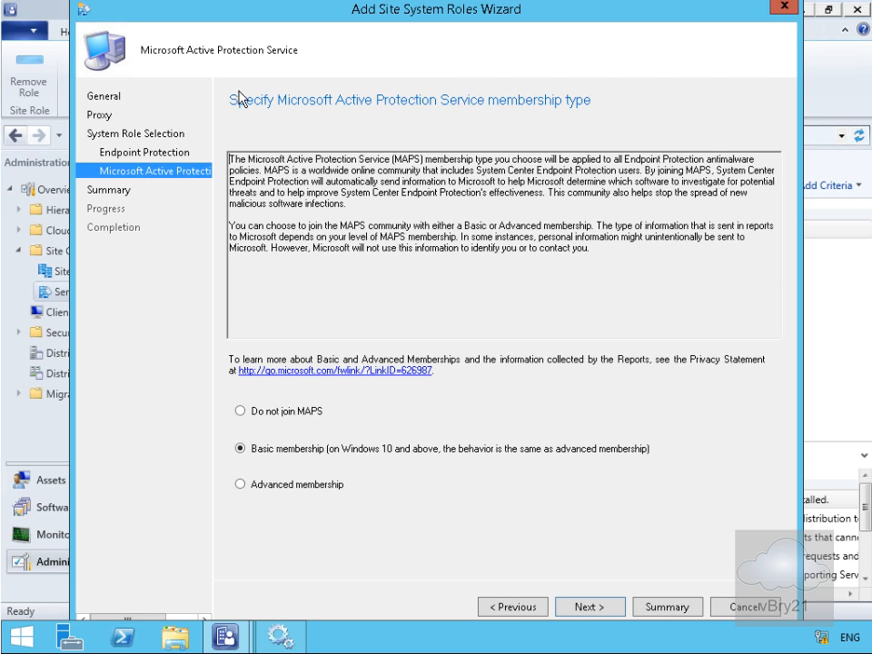
Set the Active Protection Service membership to Do not join MAPS and complete the role installation
left_click(245, 411)
left_click(581, 608)
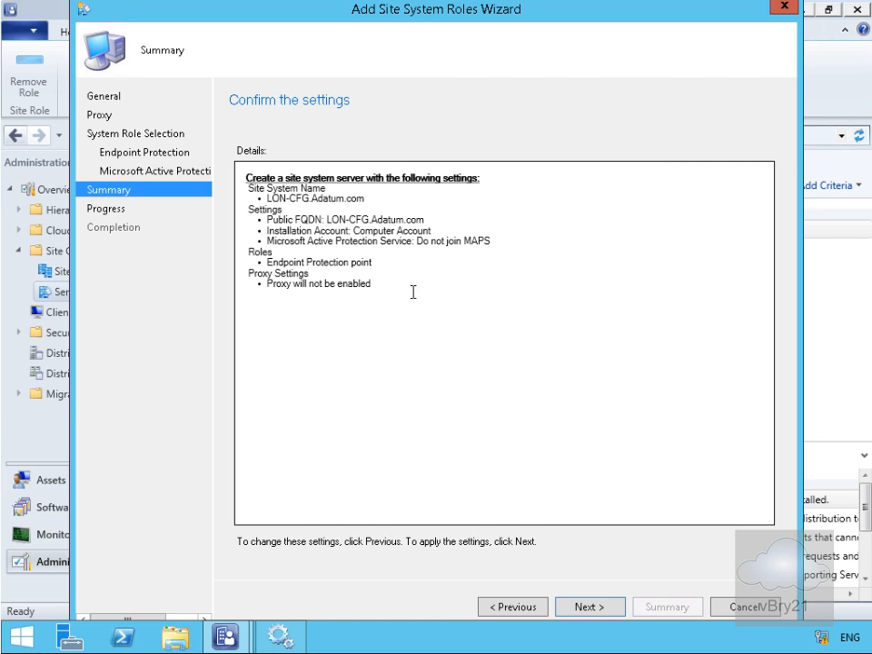
left_click(576, 607)
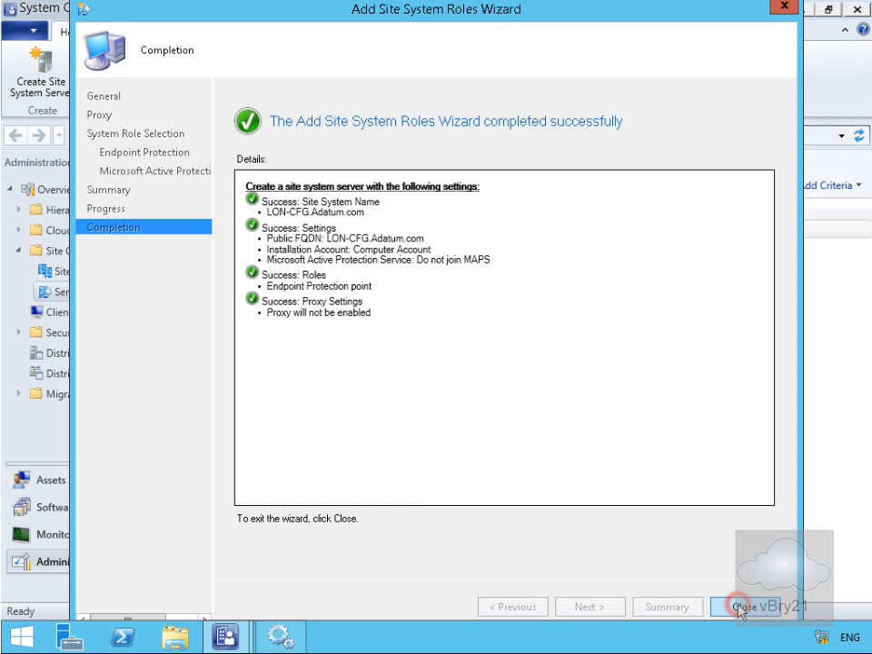
left_click(742, 607)
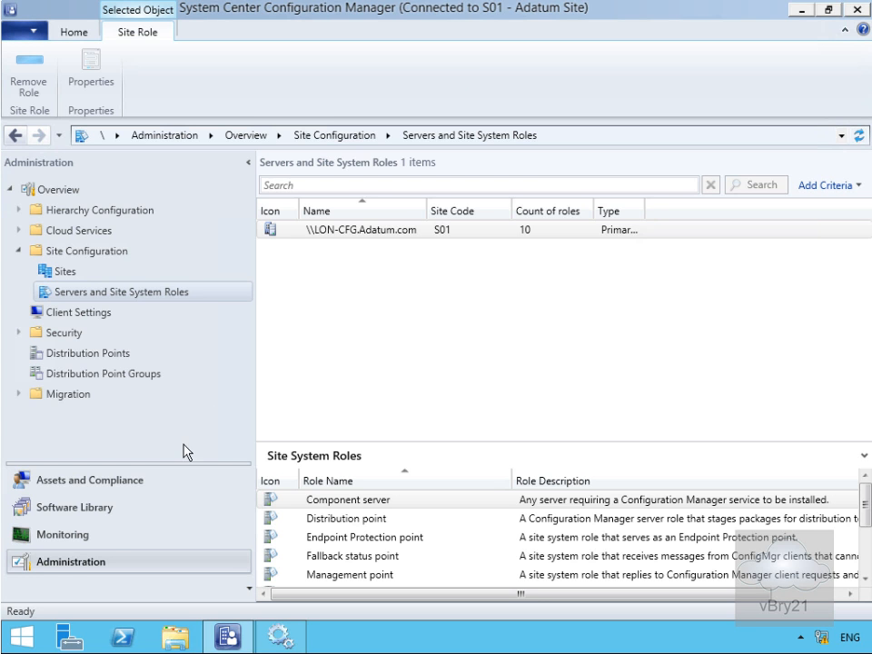
In the site's component status, view the messages from 1 day ago onward for the online SMS_ENDPOINT_PROTECTION component
left_click(92, 537)
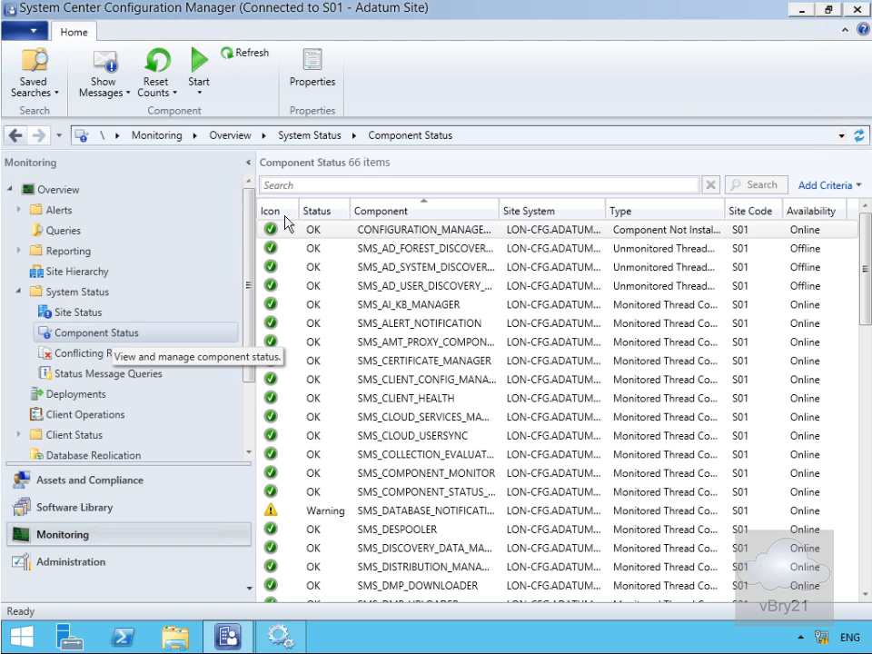
left_click(386, 212)
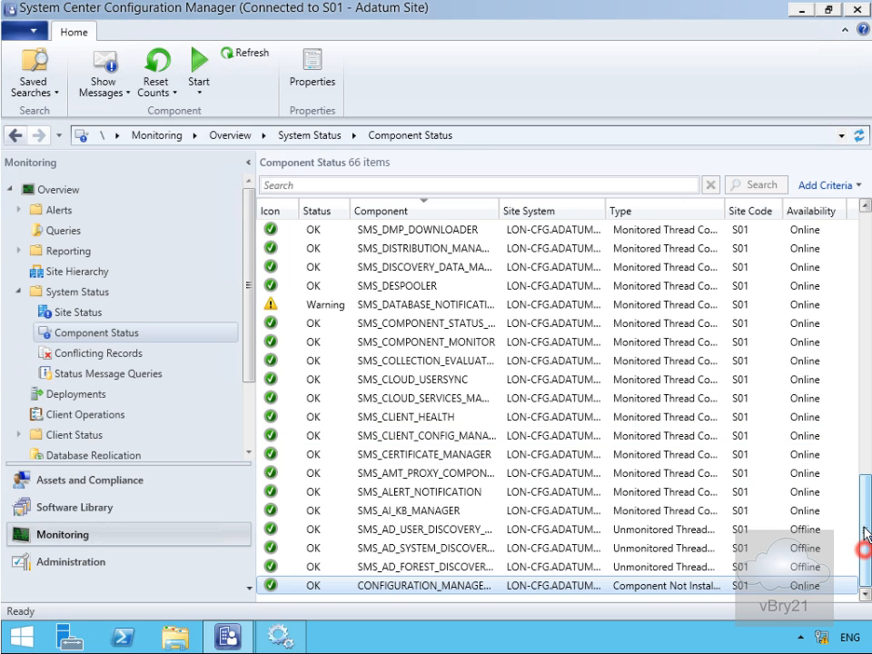
scroll(863, 545, "up", 3)
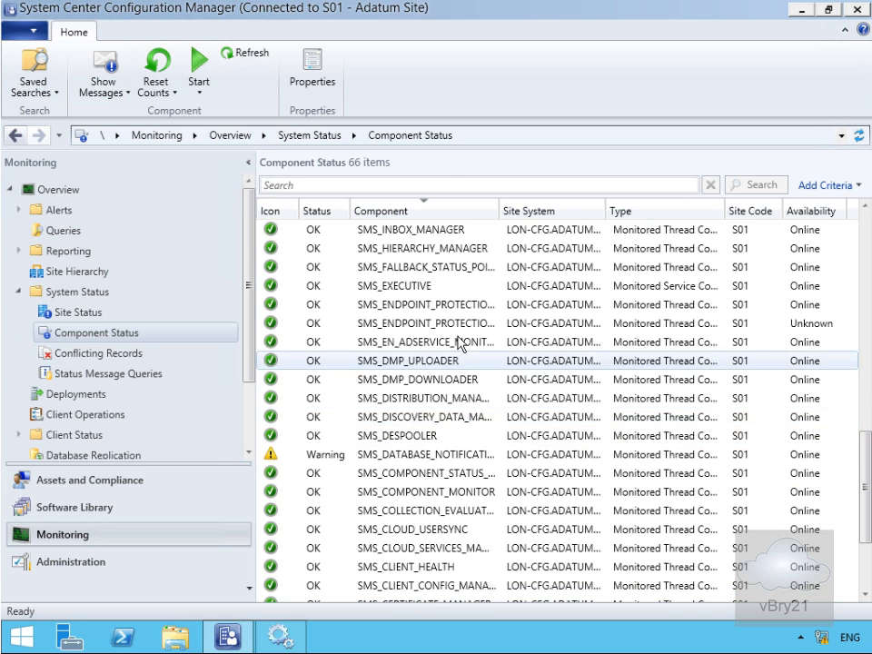
right_click(445, 309)
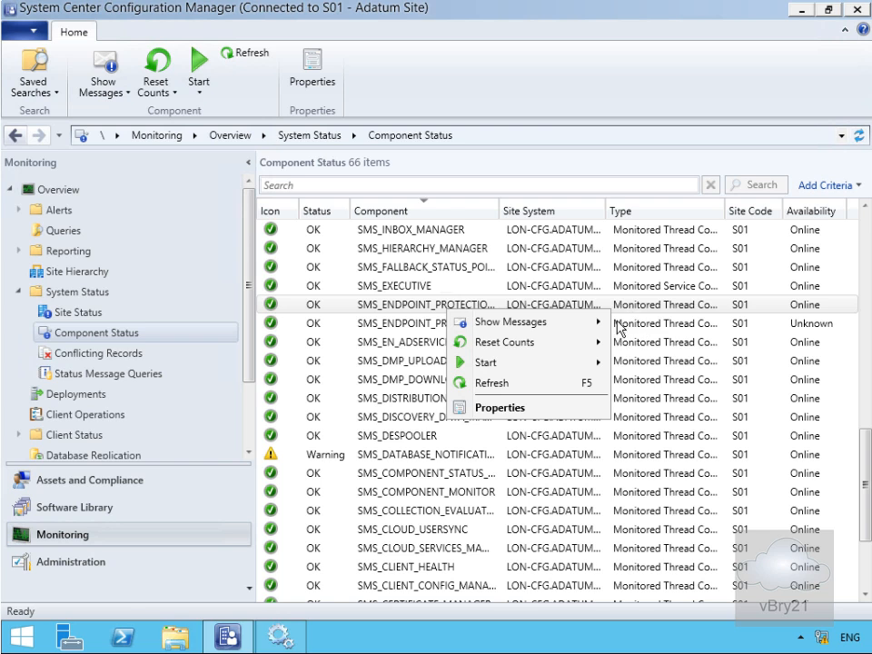
mouse_move(599, 321)
left_click(650, 325)
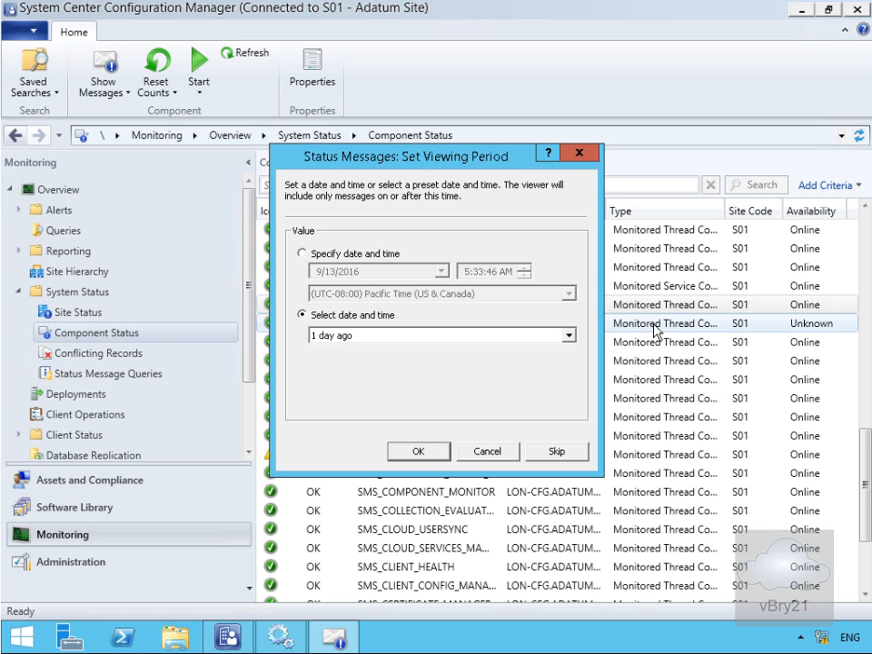
left_click(416, 454)
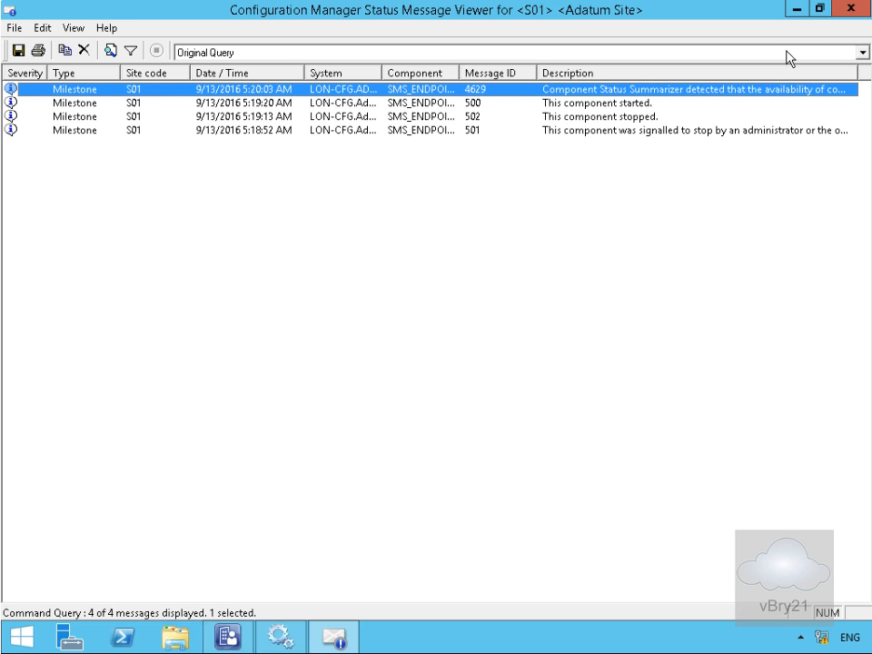
left_click(840, 11)
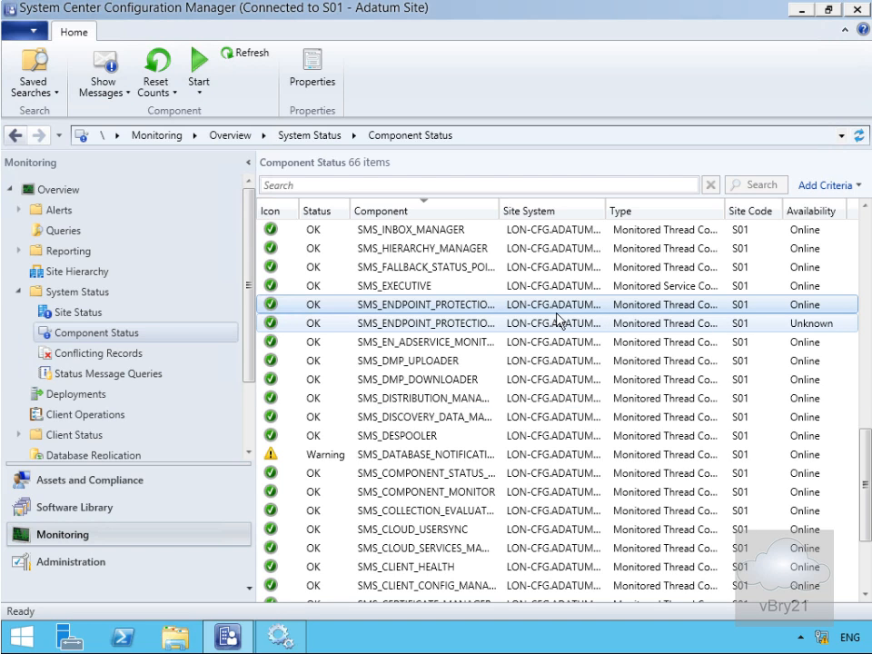
Set up new custom client device settings named "Enpoint Protection" that include the Endpoint Protection section
left_click(96, 562)
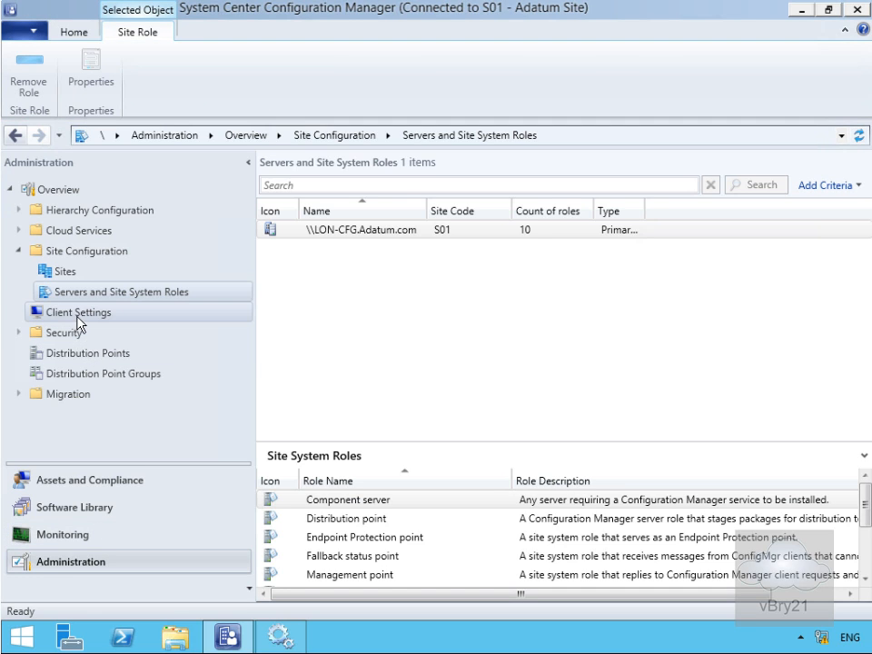
left_click(79, 315)
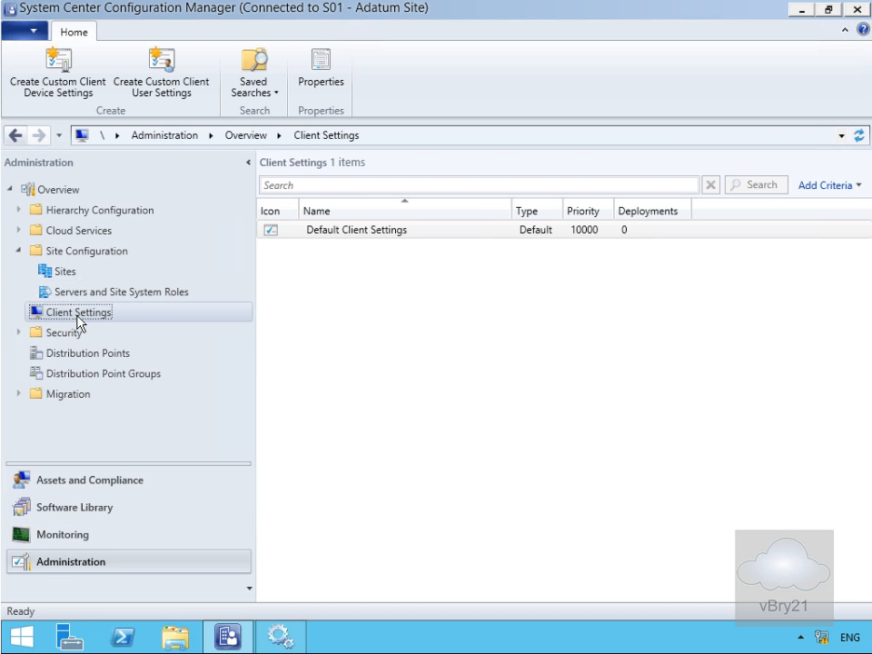
right_click(79, 321)
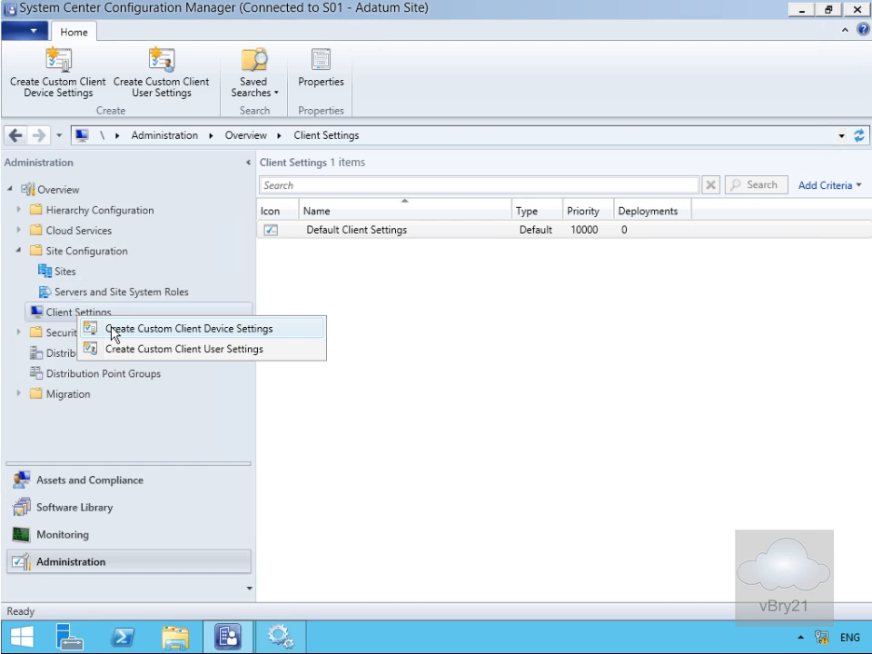
left_click(113, 330)
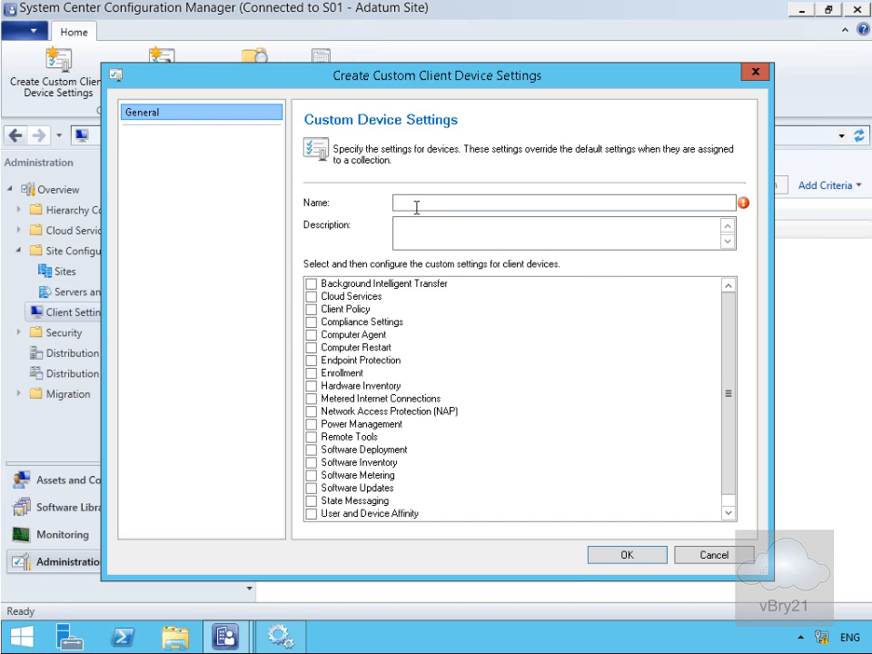
left_click(416, 202)
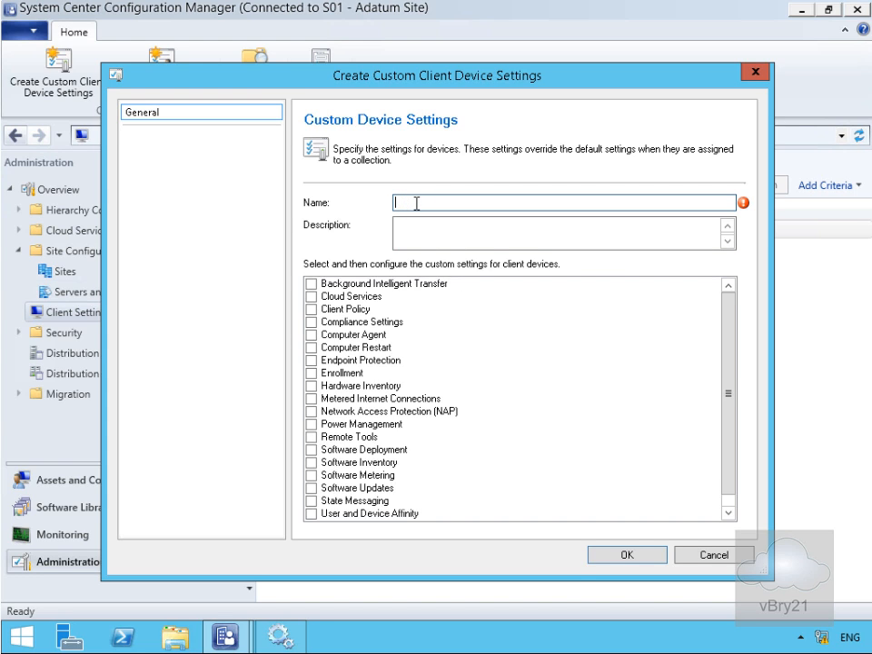
type("Enpoint Protection")
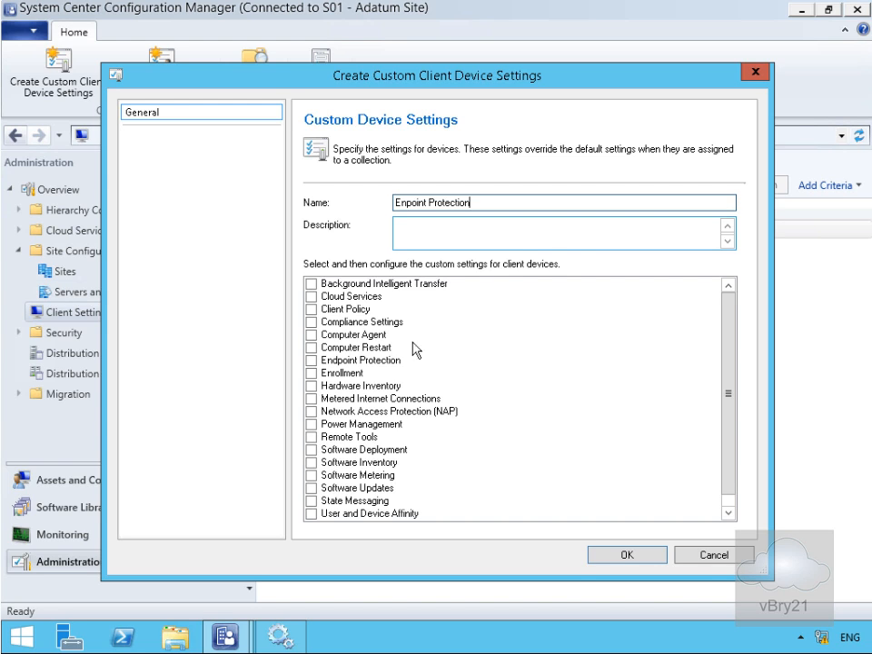
left_click(313, 361)
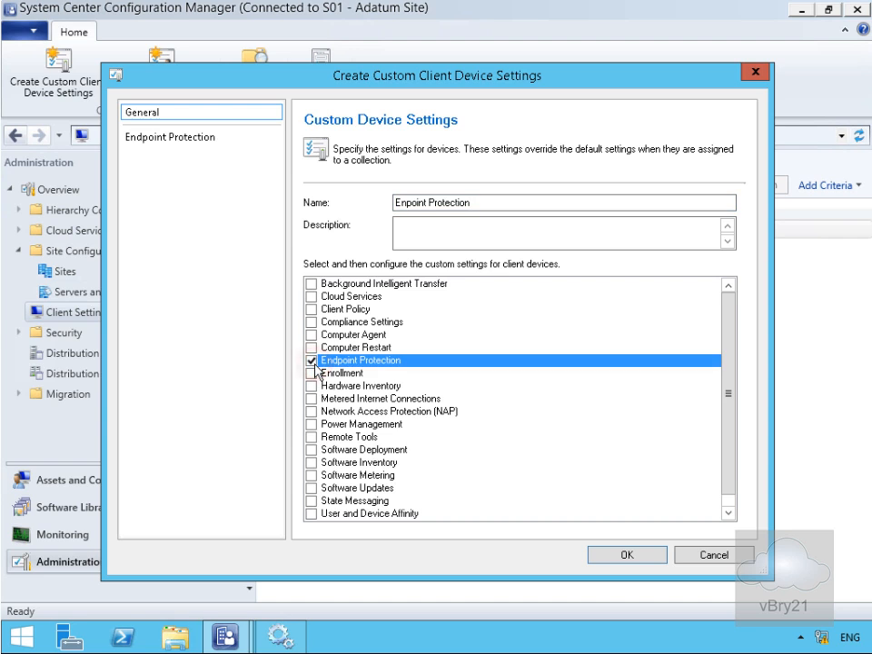
Set the Endpoint Protection option for managing the client on client computers to Yes
left_click(171, 140)
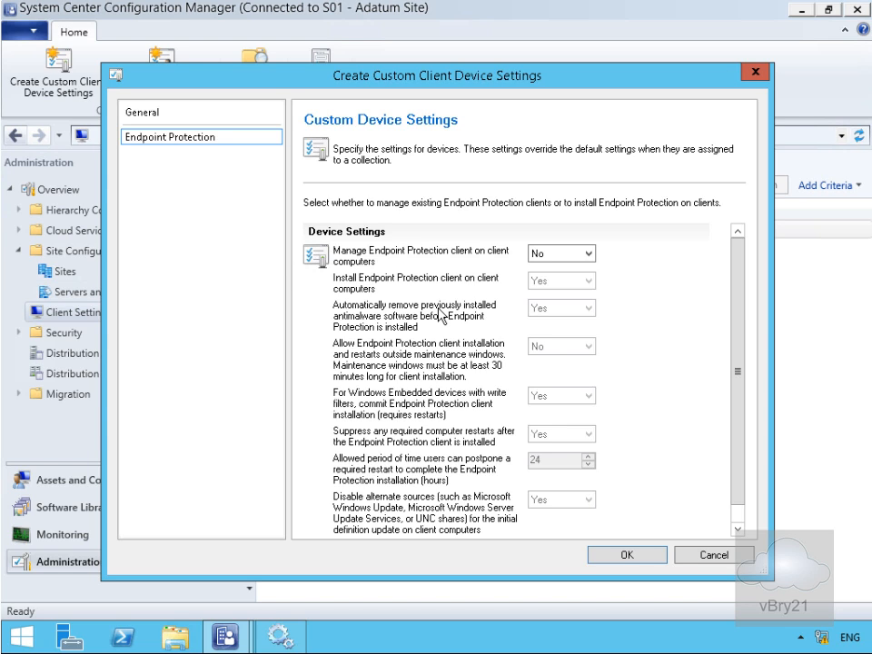
left_click(538, 253)
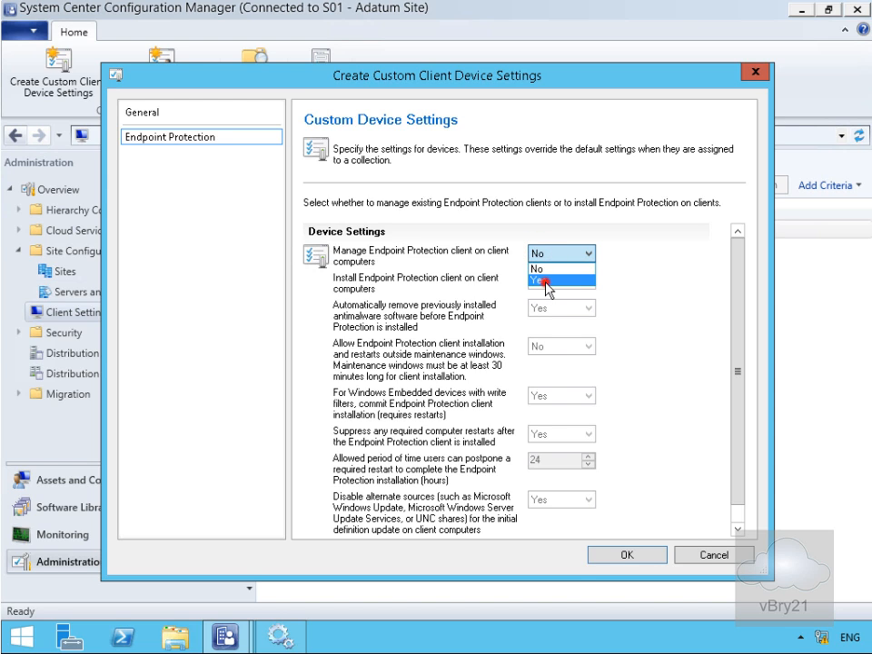
left_click(541, 280)
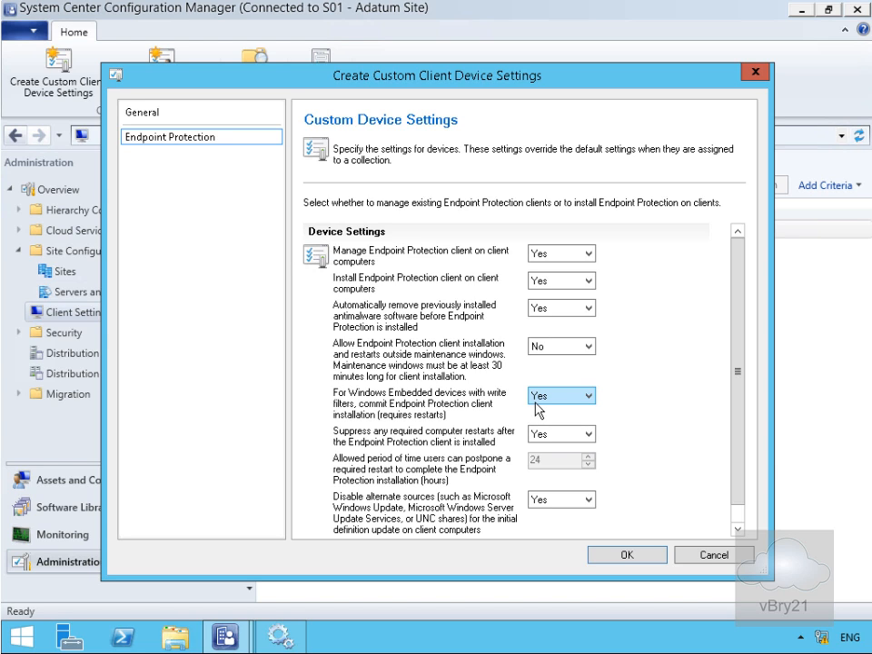
Review the remaining Endpoint Protection options and save the custom client device settings
left_click_drag(736, 415, 739, 461)
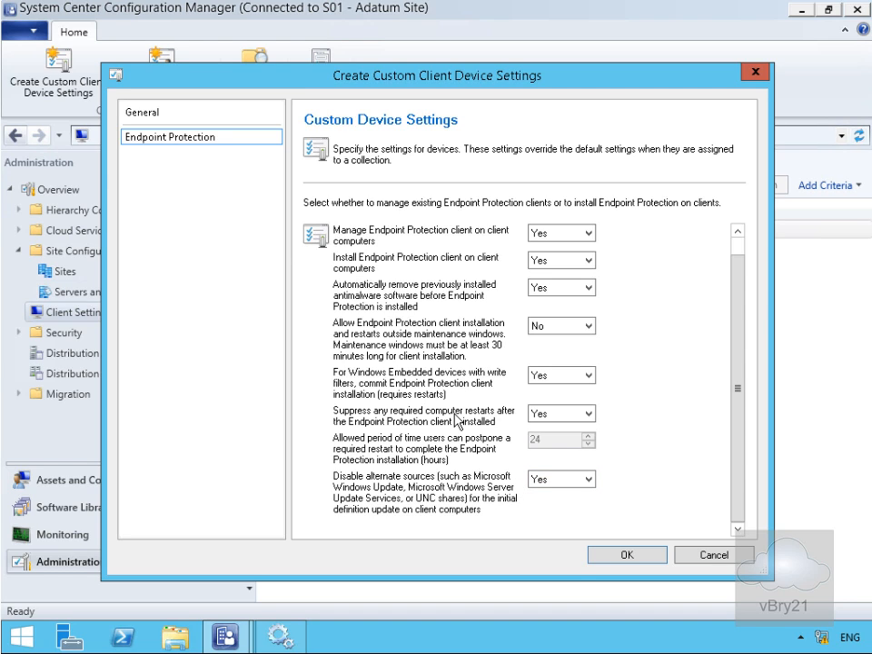
left_click(604, 556)
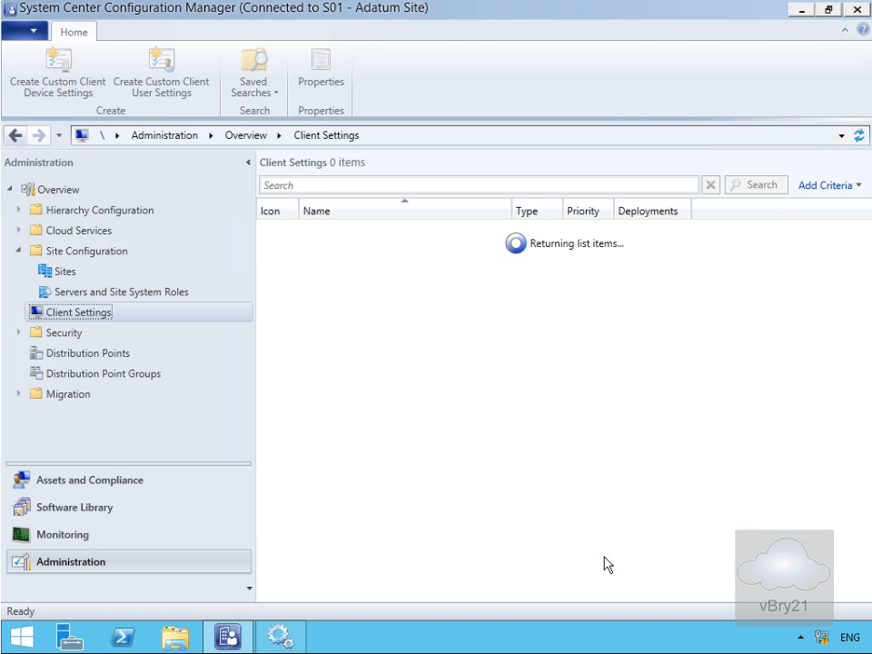
Deploy the "Enpoint Protection" client settings to the Endpoint Protection Pilot device collection
left_click(363, 256)
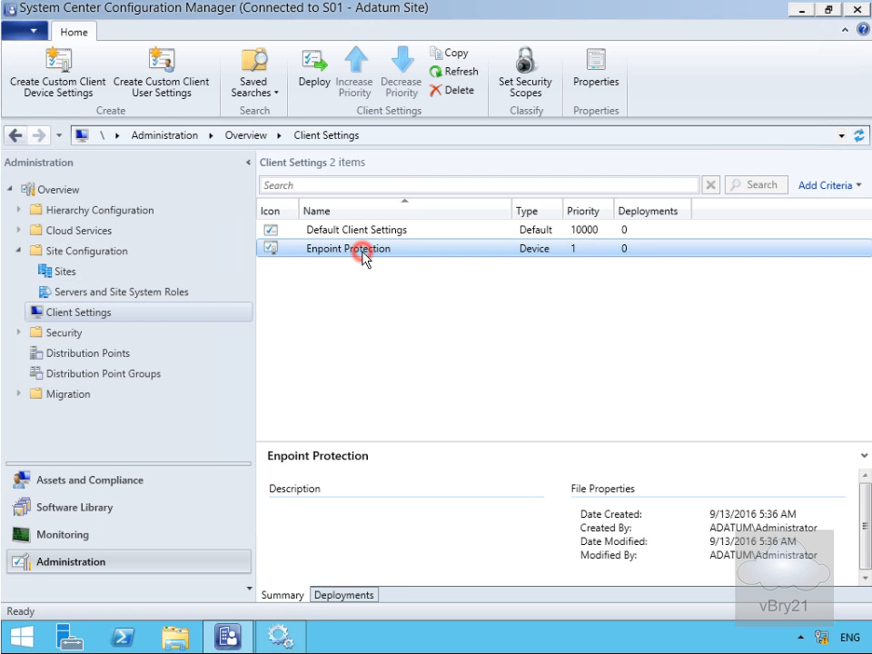
right_click(364, 256)
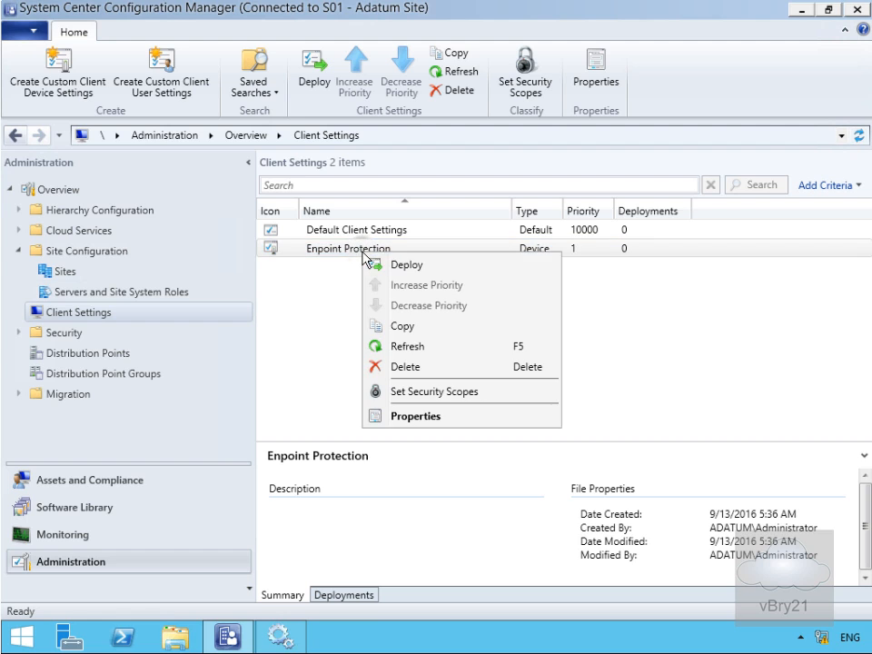
left_click(406, 265)
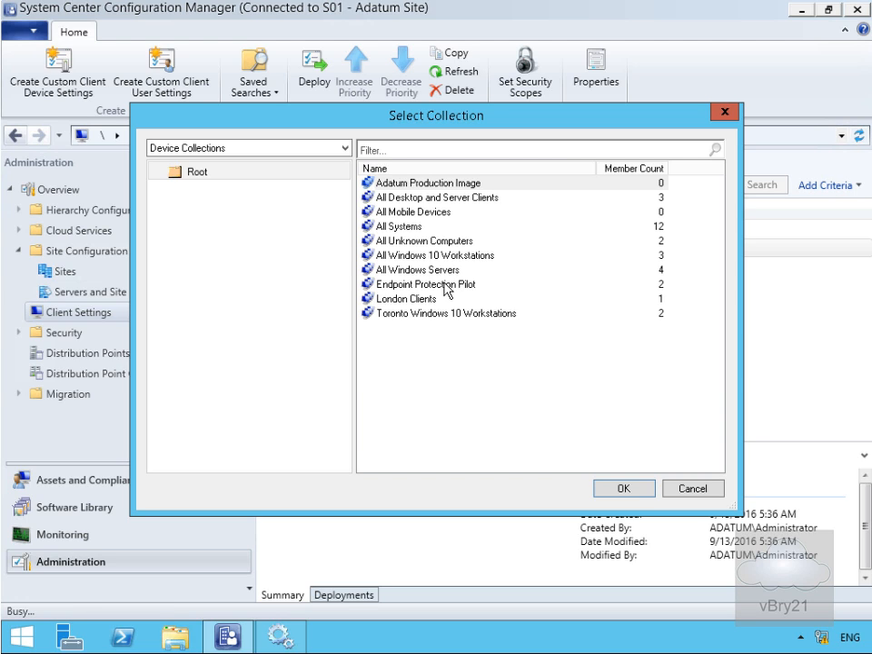
left_click(450, 287)
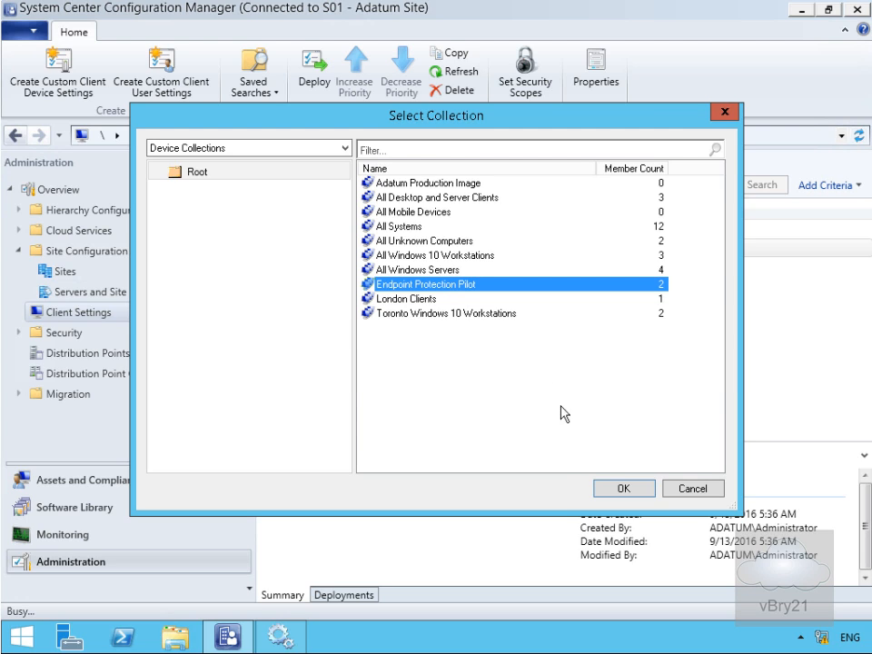
left_click(621, 488)
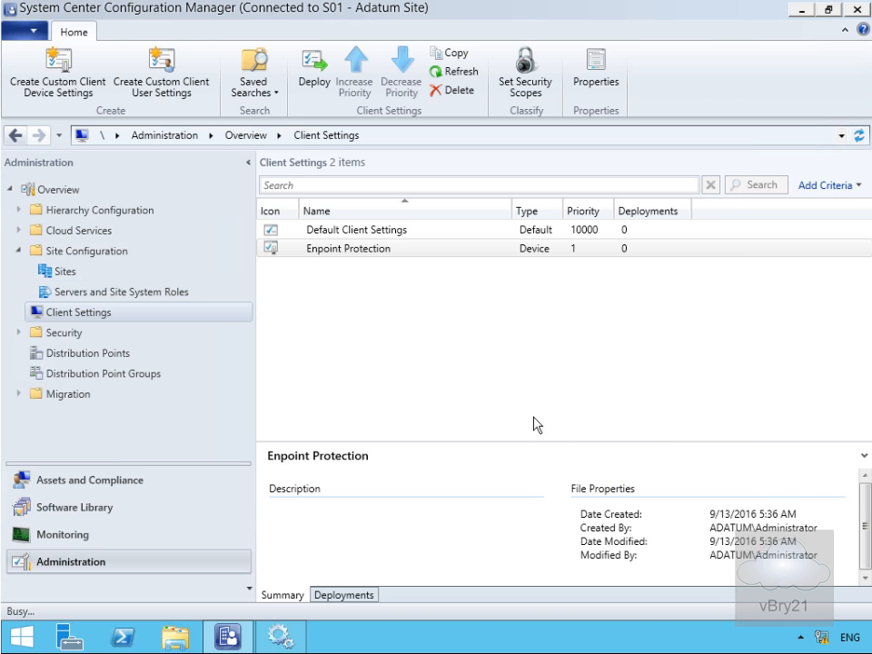